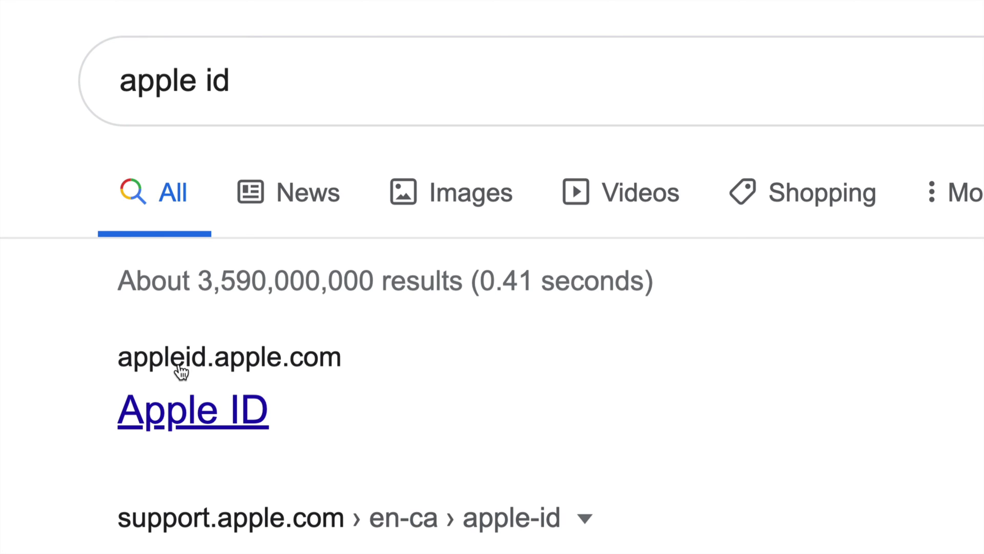
Open the official Apple ID website to start creating a new Apple ID
left_click(237, 363)
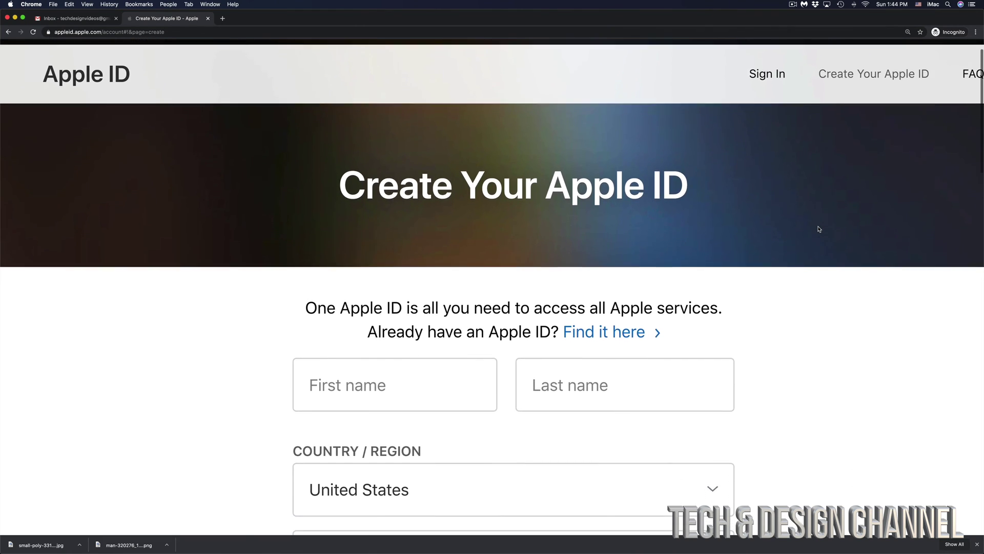
scroll(818, 229, "down", 5)
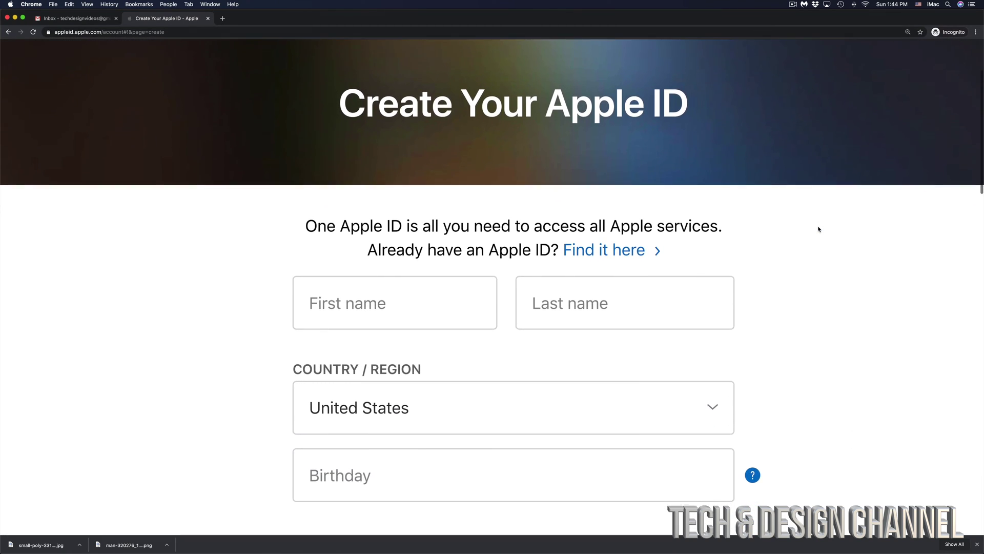
scroll(819, 229, "down", 2)
scroll(817, 226, "up", 3)
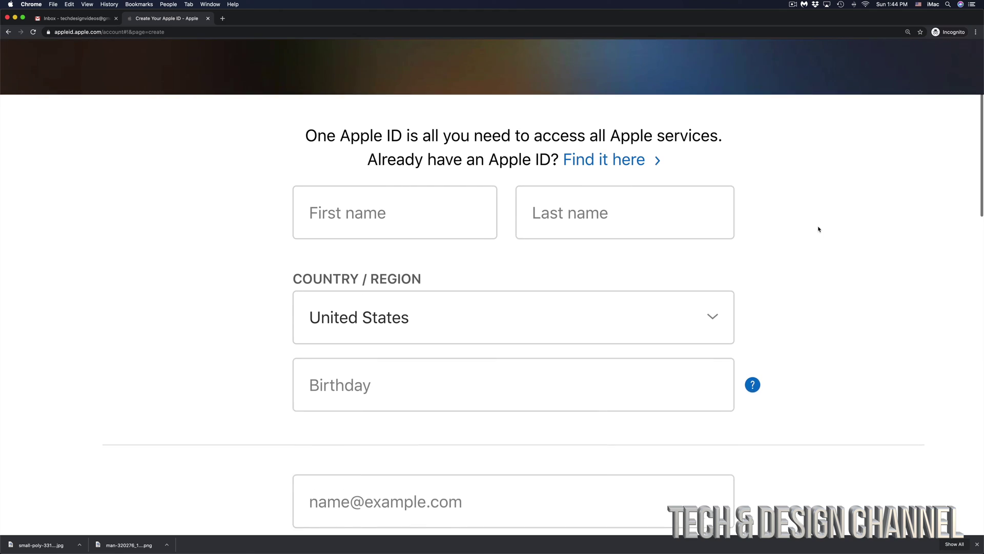
Enter the first and last name and keep United States as the country
left_click(405, 267)
type("Tech")
key("Tab")
type("Design")
scroll(545, 325, "down", 3)
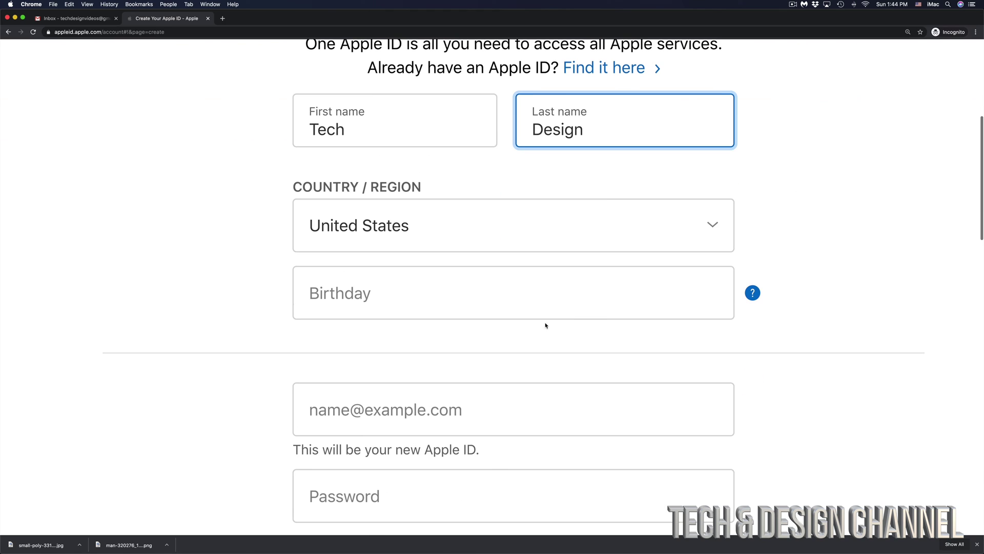
left_click(693, 226)
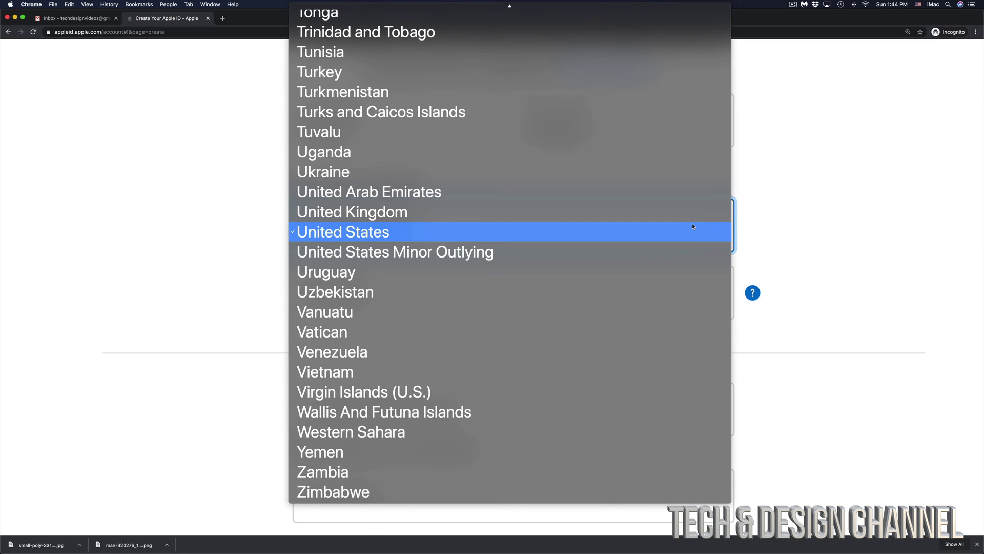
left_click(495, 232)
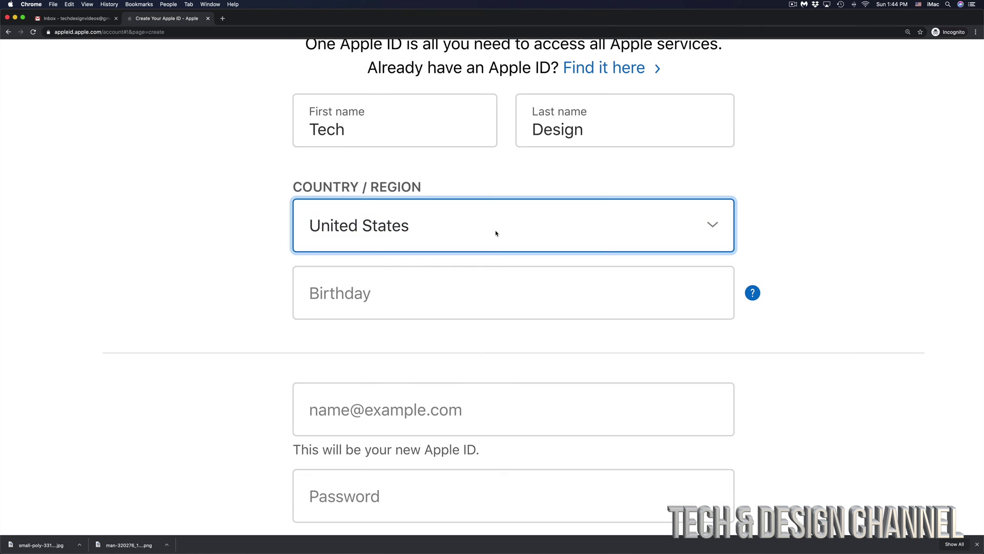
left_click(415, 295)
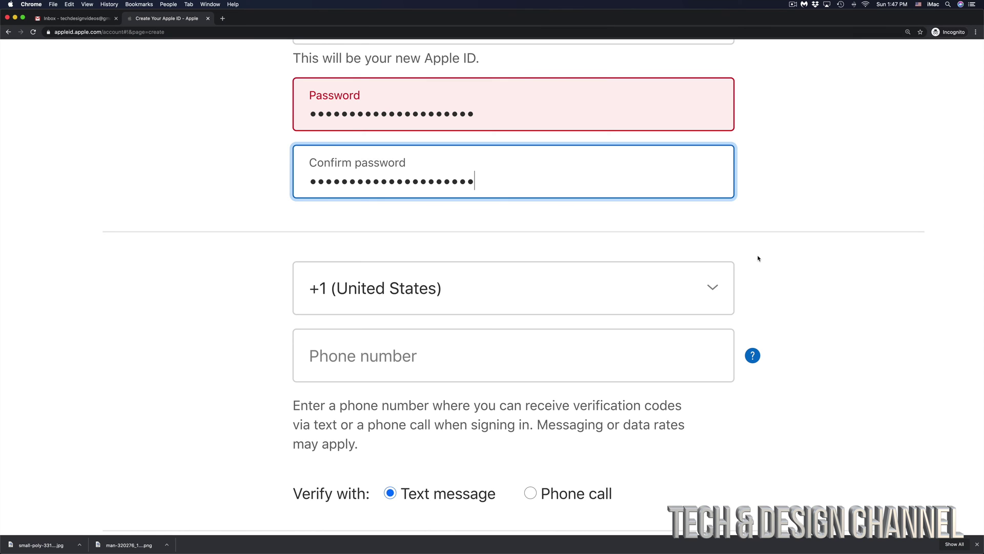
View the help explaining why a phone number is required, with +1 (United States) set
scroll(758, 259, "down", 5)
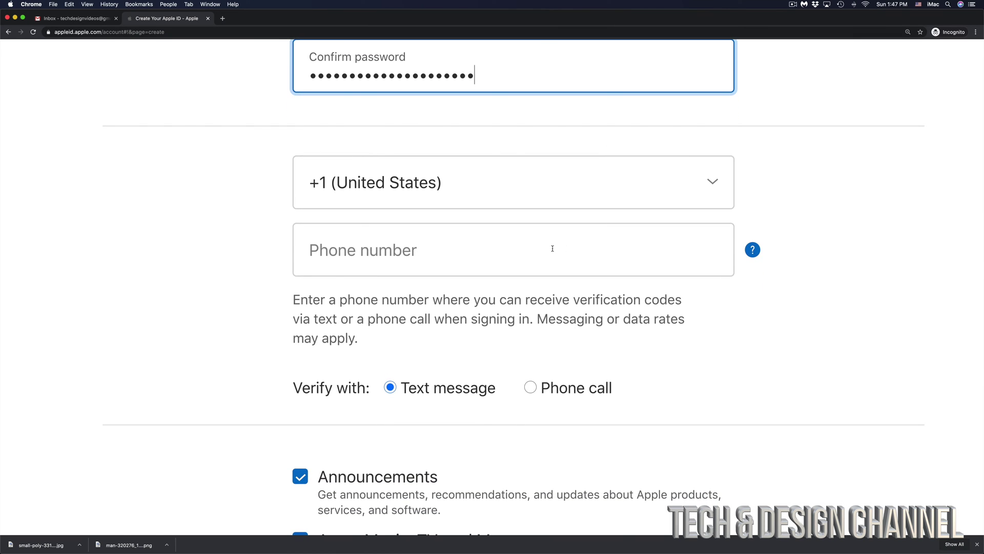
scroll(553, 249, "down", 1)
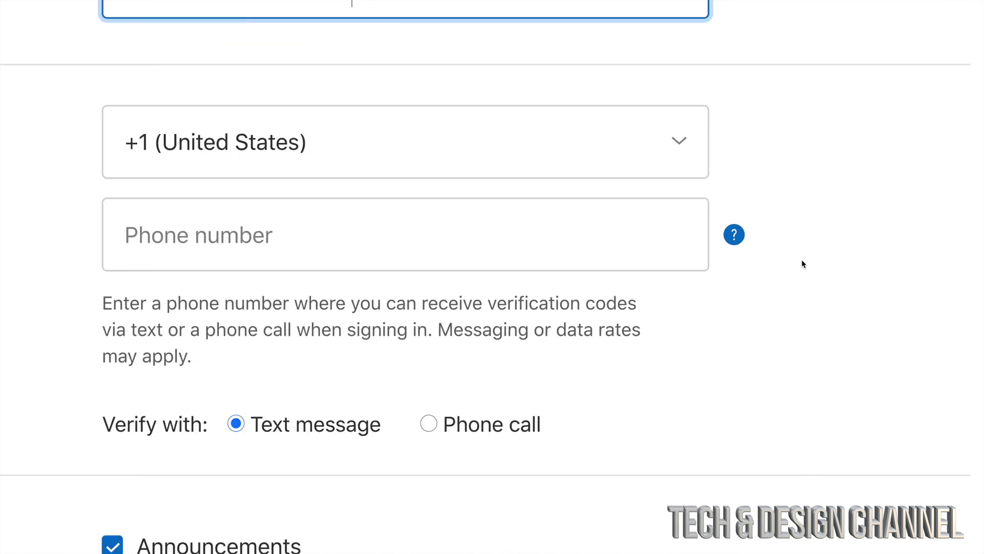
mouse_move(734, 235)
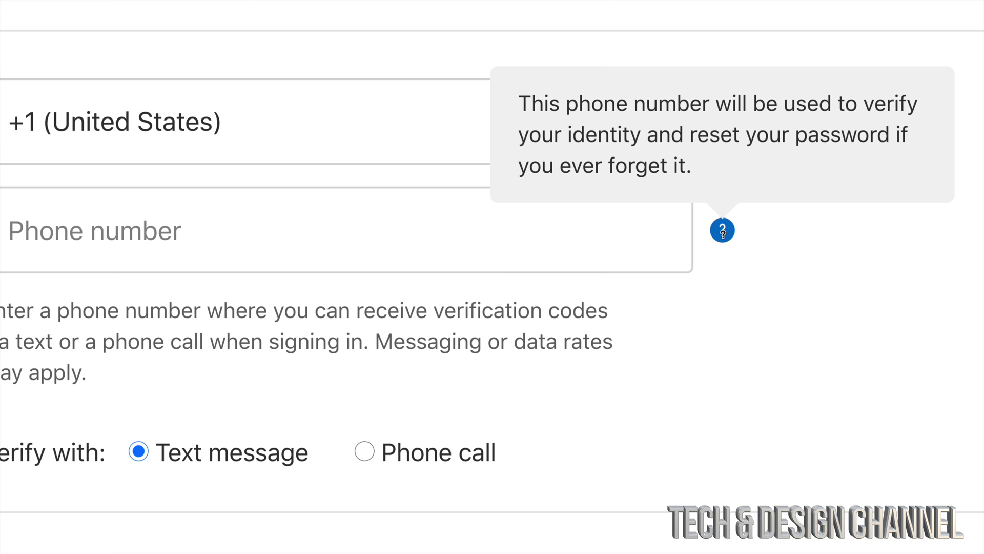
Enter the characters shown in the image and submit the new account form
scroll(735, 317, "down", 5)
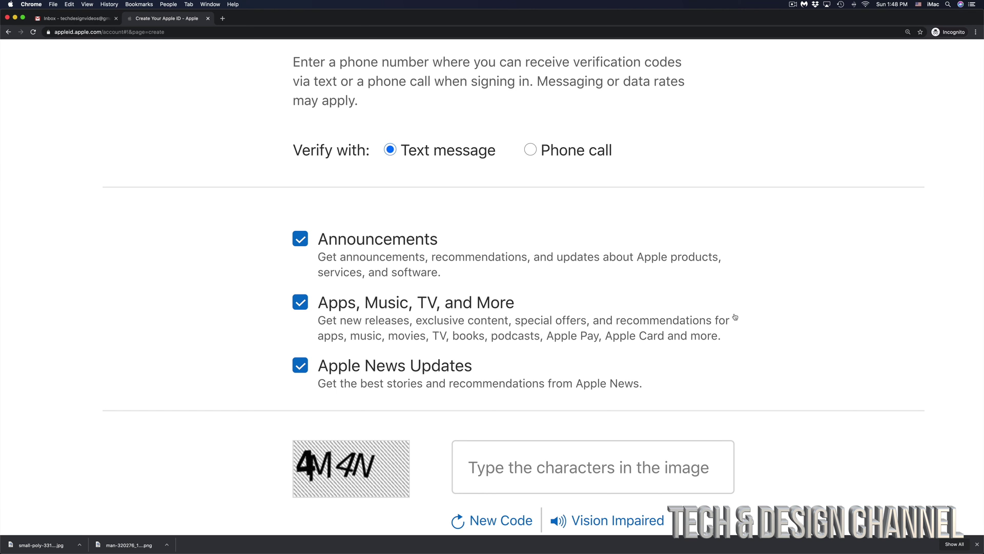
scroll(735, 317, "down", 4)
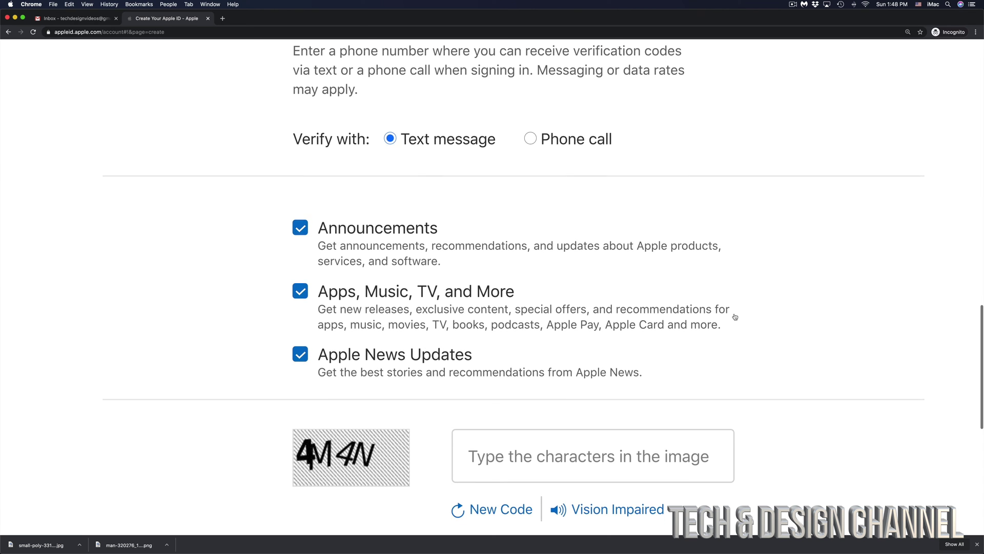
scroll(736, 317, "down", 5)
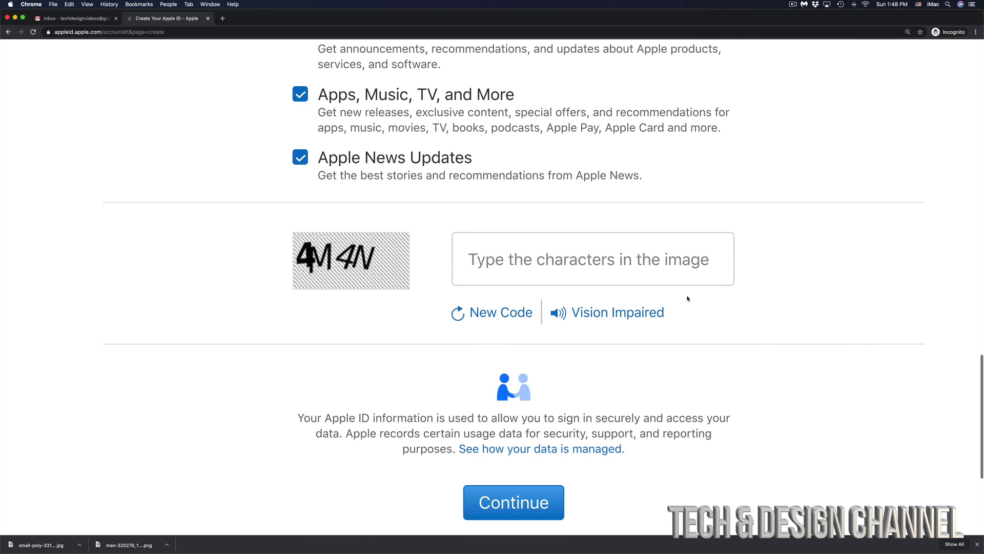
left_click(538, 259)
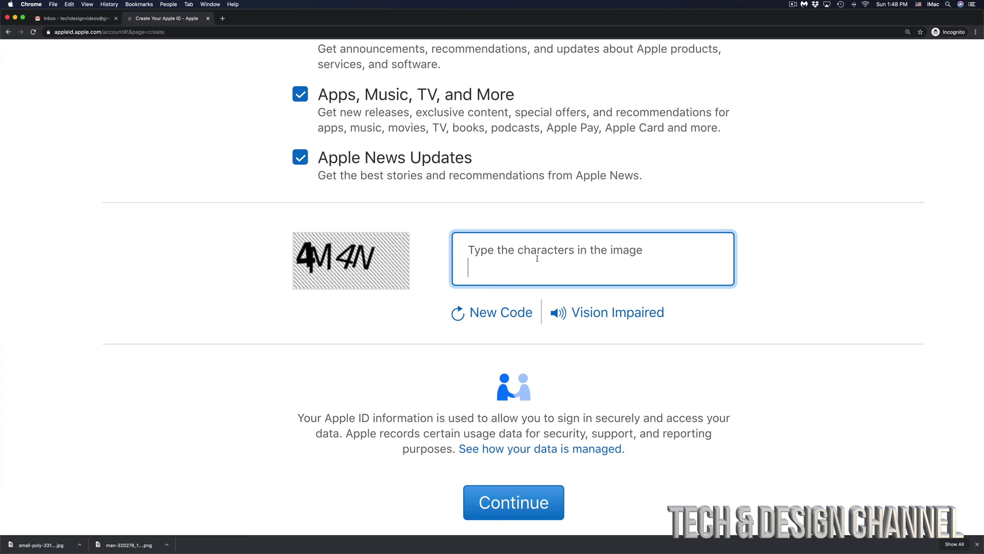
type("4m4n")
scroll(540, 466, "down", 3)
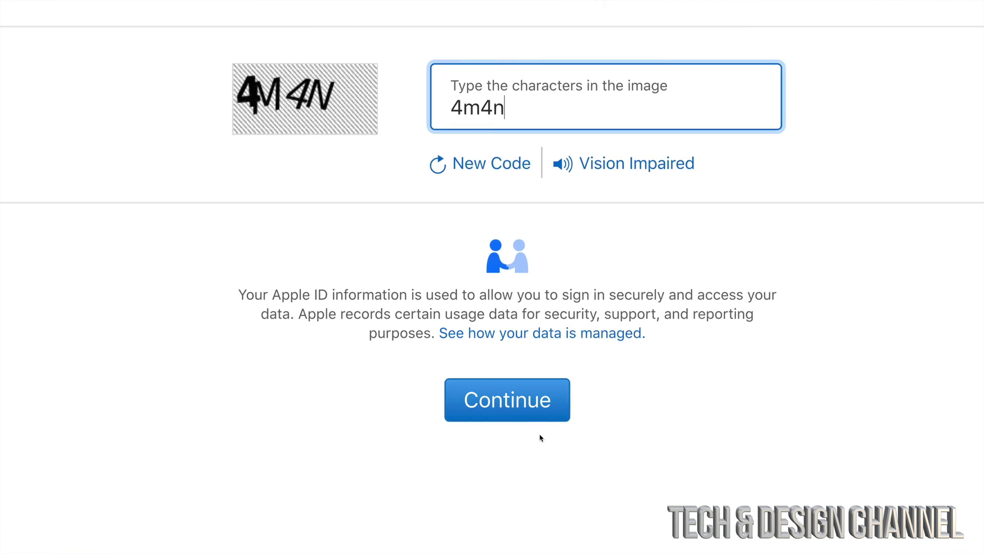
left_click(499, 409)
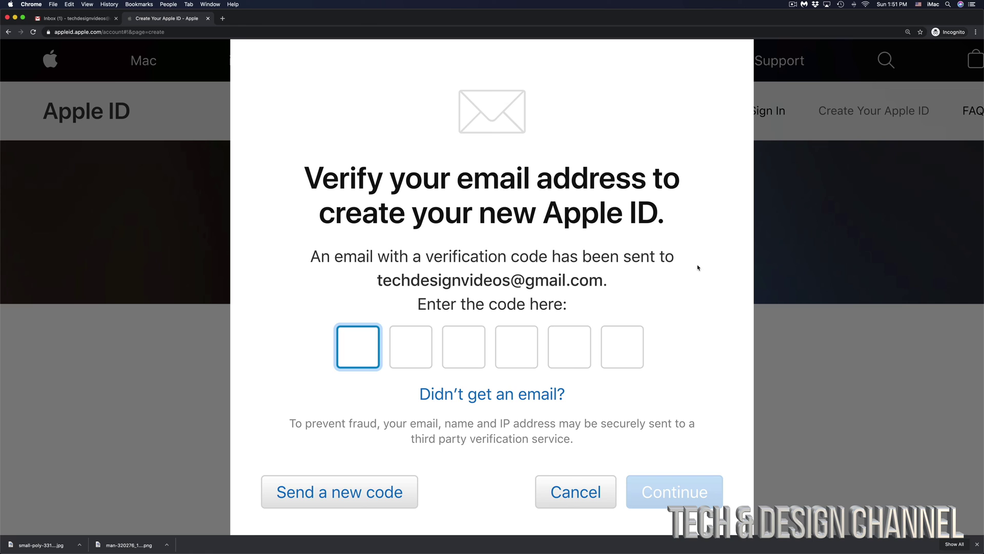
Switch to the Gmail inbox tab to find Apple's verification email
scroll(698, 267, "down", 1)
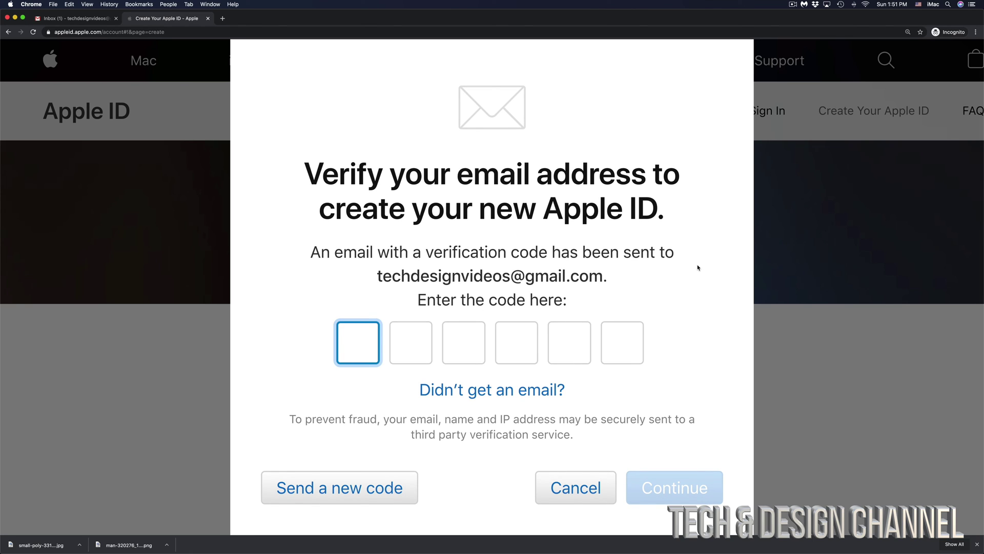
left_click(70, 19)
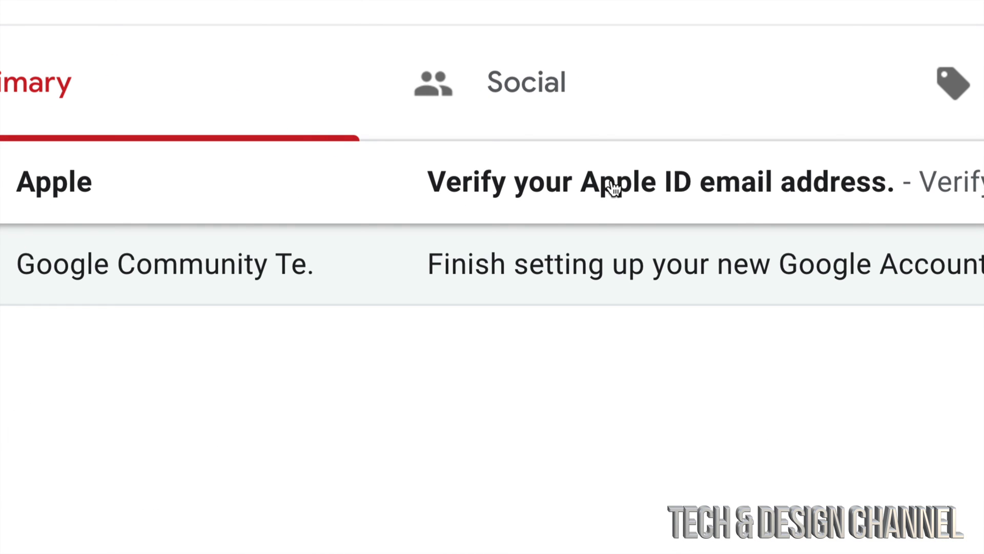
Open Apple's 'Verify your Apple ID email address.' message and select the six-digit code
left_click(534, 183)
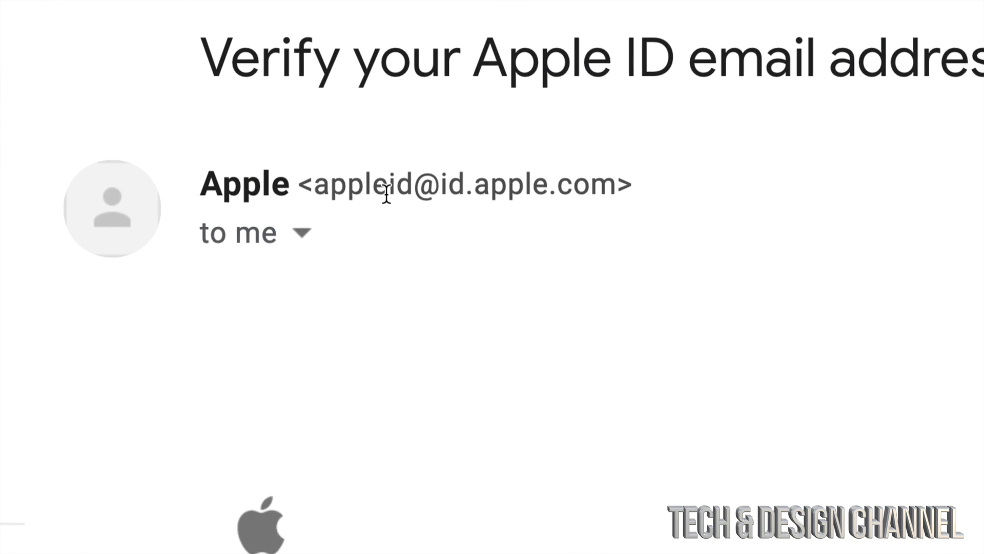
left_click_drag(315, 186, 644, 183)
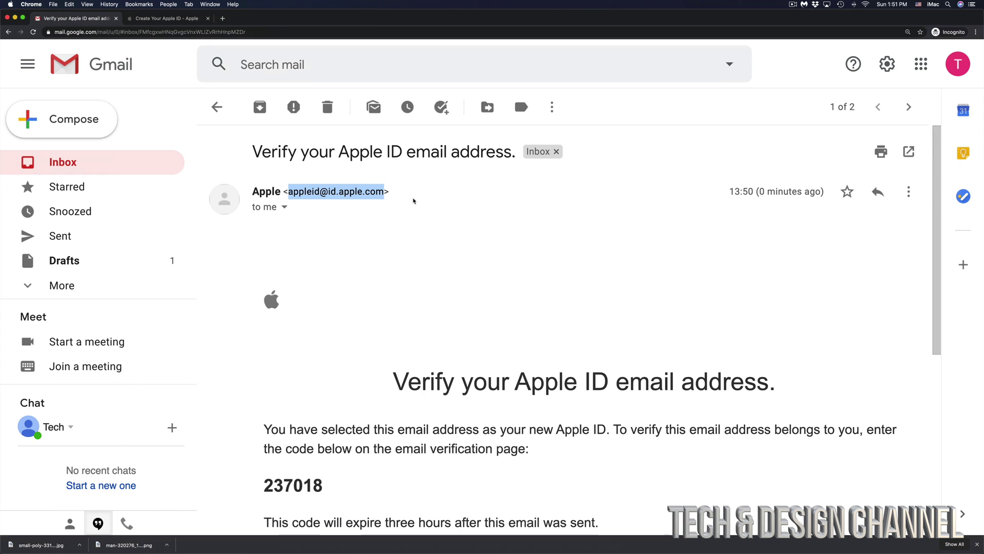
scroll(559, 393, "down", 5)
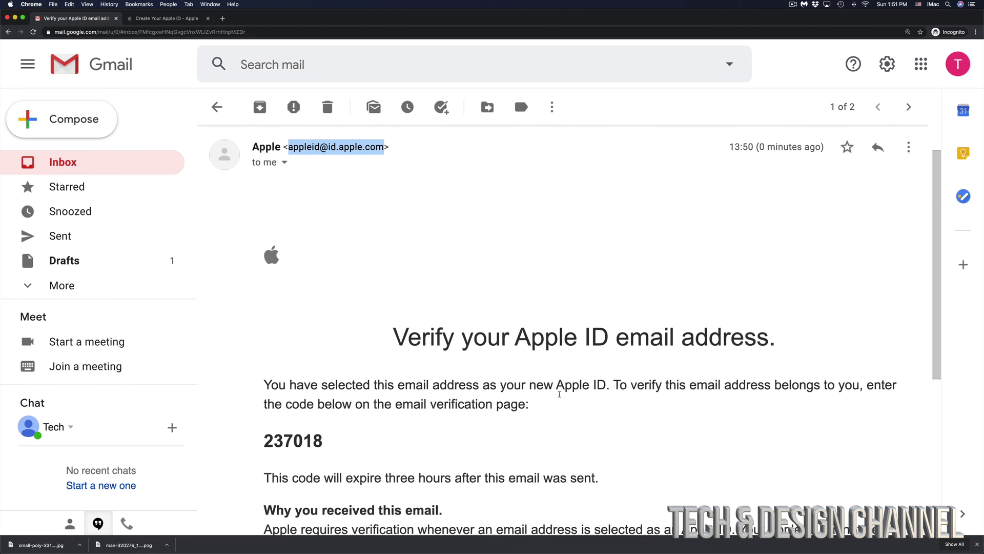
scroll(477, 362, "down", 2)
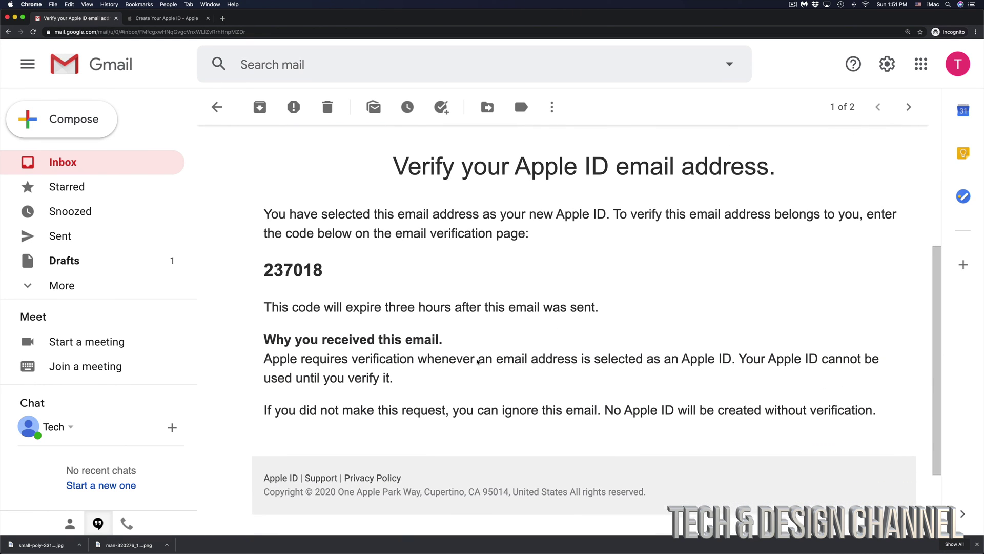
left_click_drag(331, 257, 264, 255)
key("super+c")
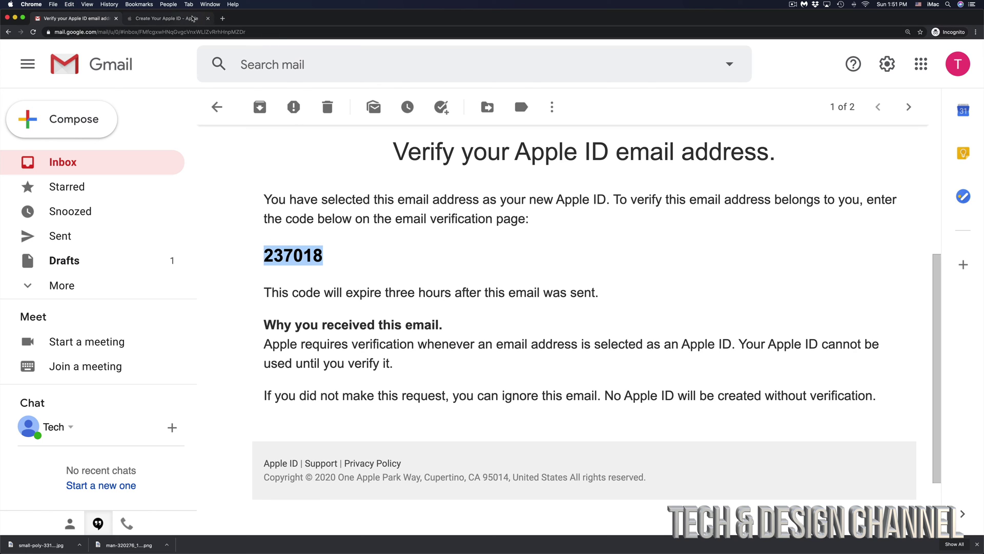
Paste the emailed six-digit code into the Apple ID verification boxes and submit it
left_click(170, 19)
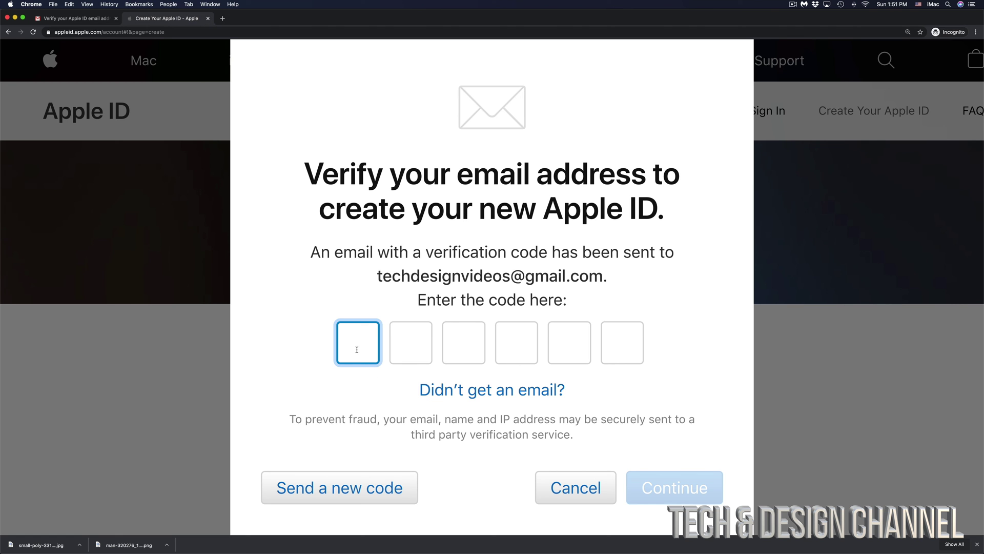
key("super+v")
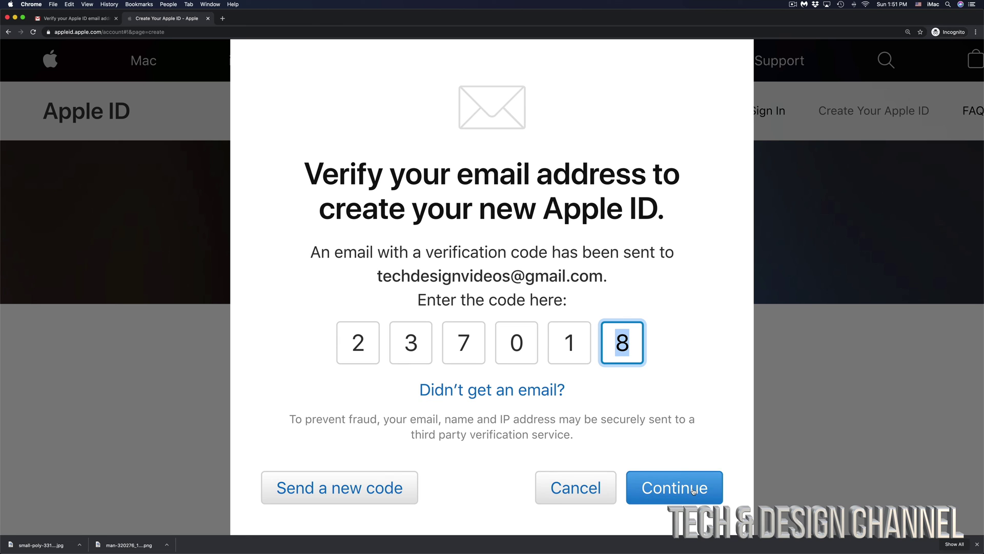
left_click(693, 491)
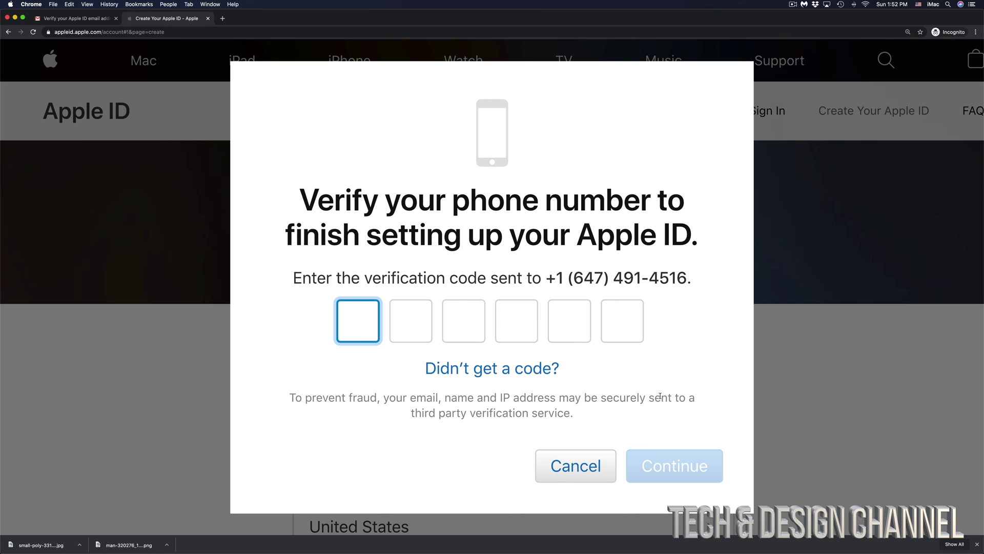
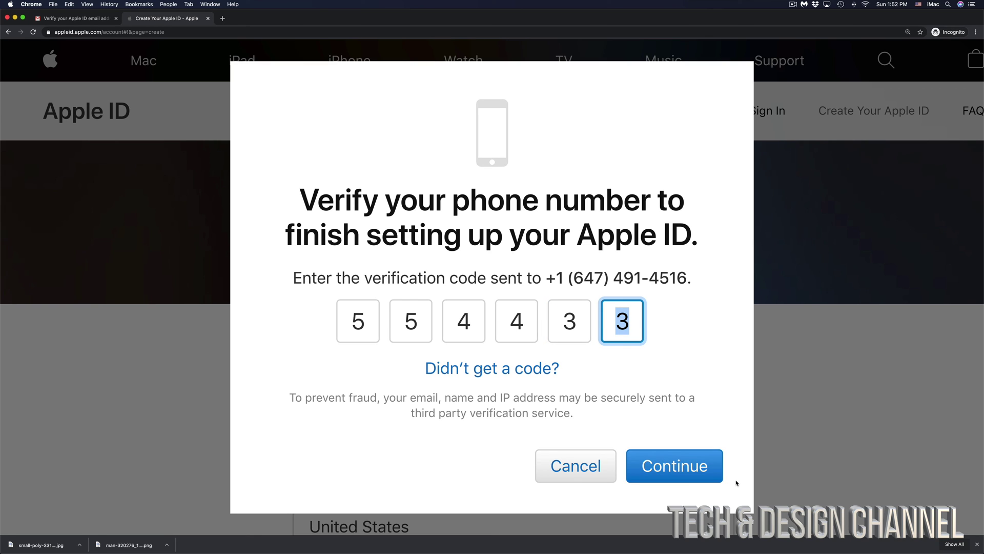
Enter the six-digit code texted to the phone and submit it
left_click(700, 470)
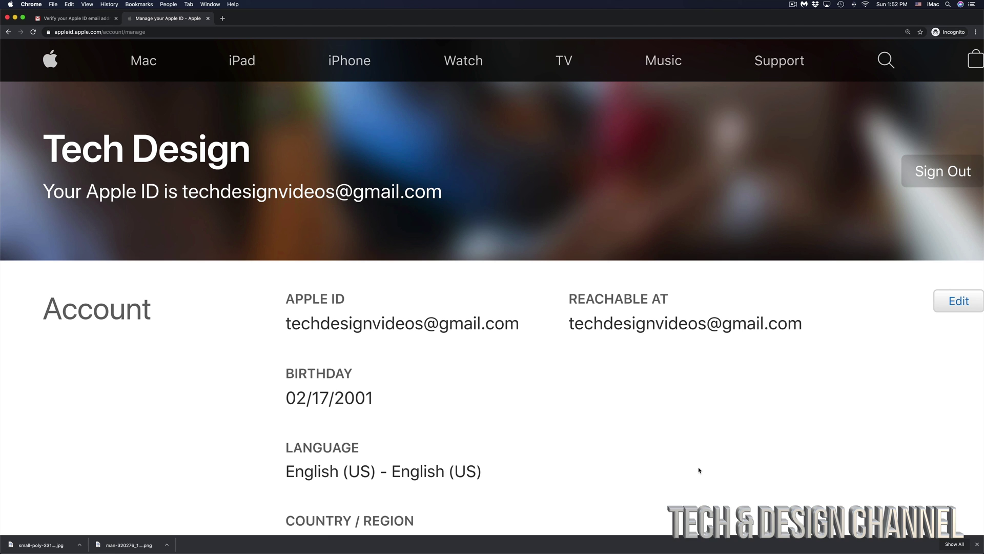
scroll(699, 470, "down", 5)
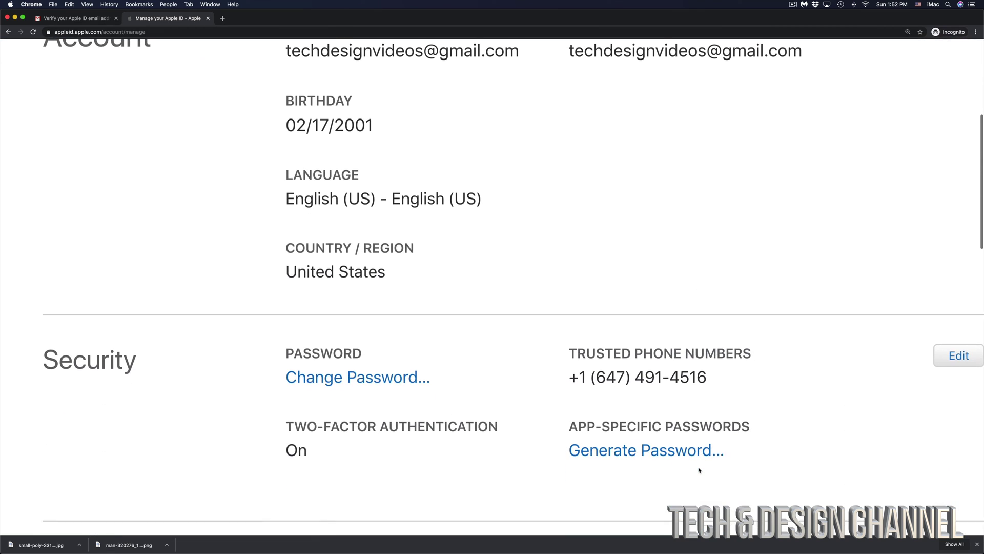
scroll(699, 471, "down", 2)
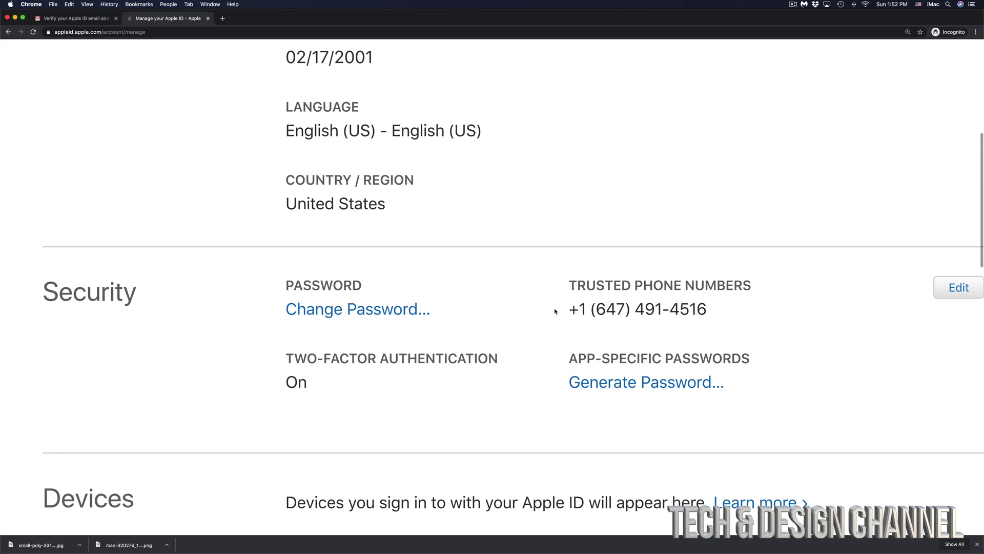
left_click_drag(735, 305, 637, 307)
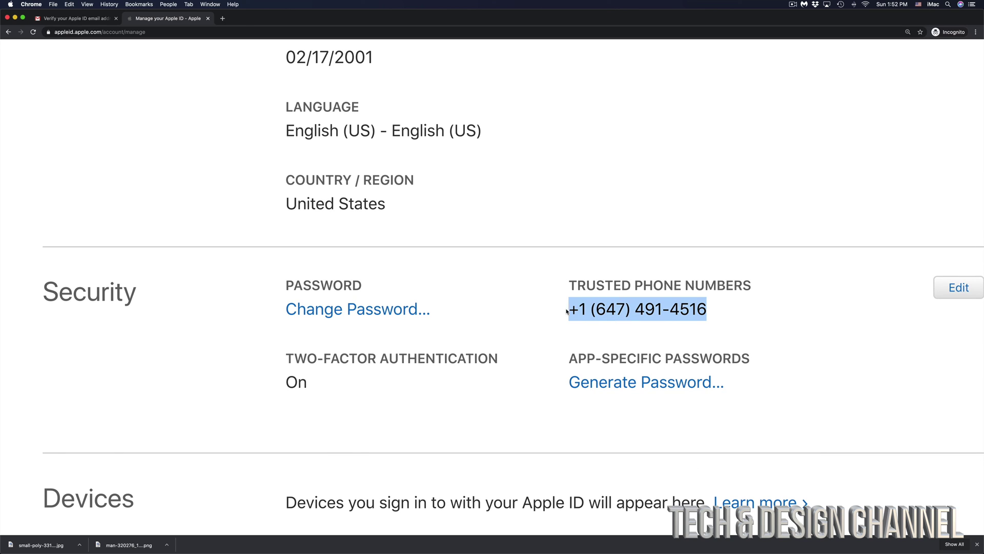
scroll(528, 318, "down", 3)
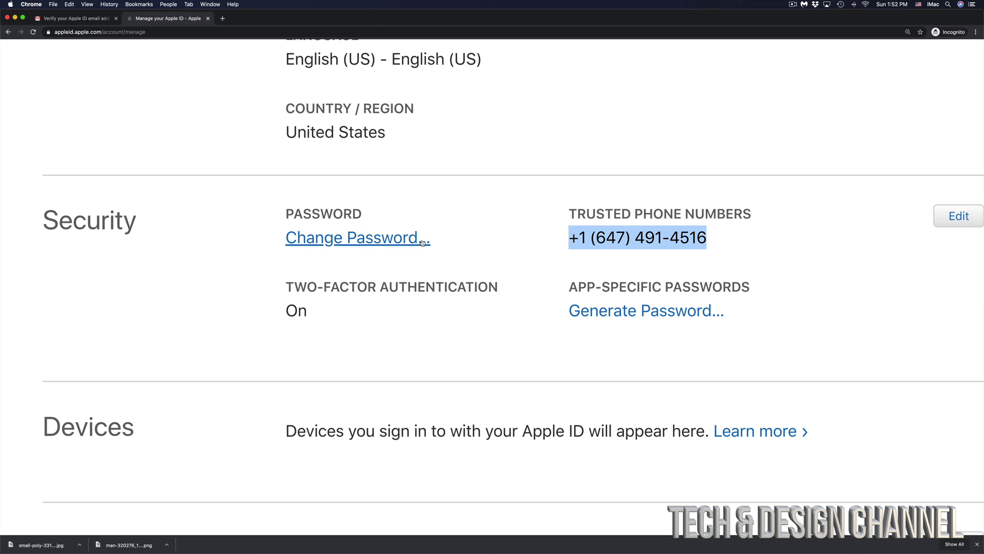
scroll(477, 277, "down", 10)
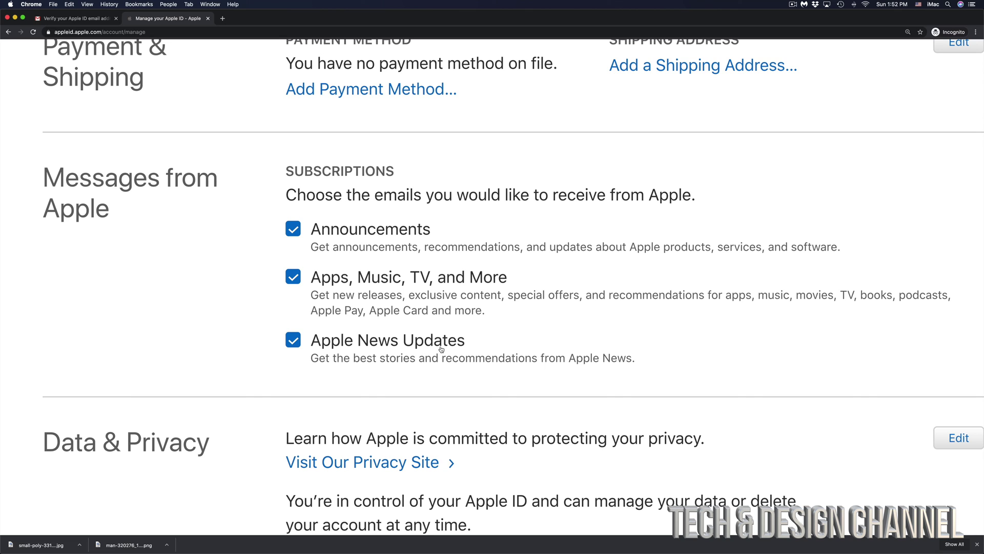
scroll(441, 349, "down", 8)
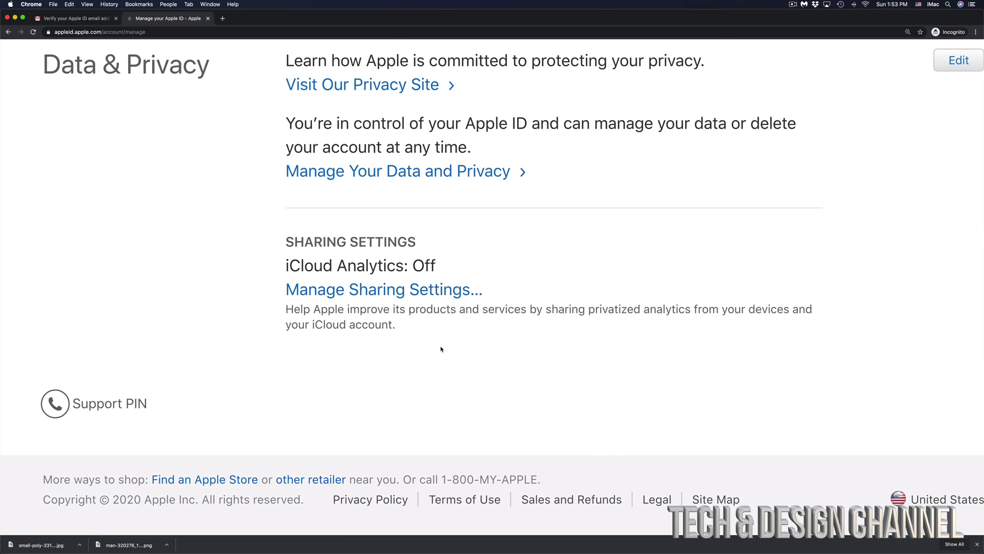
scroll(441, 349, "up", 10)
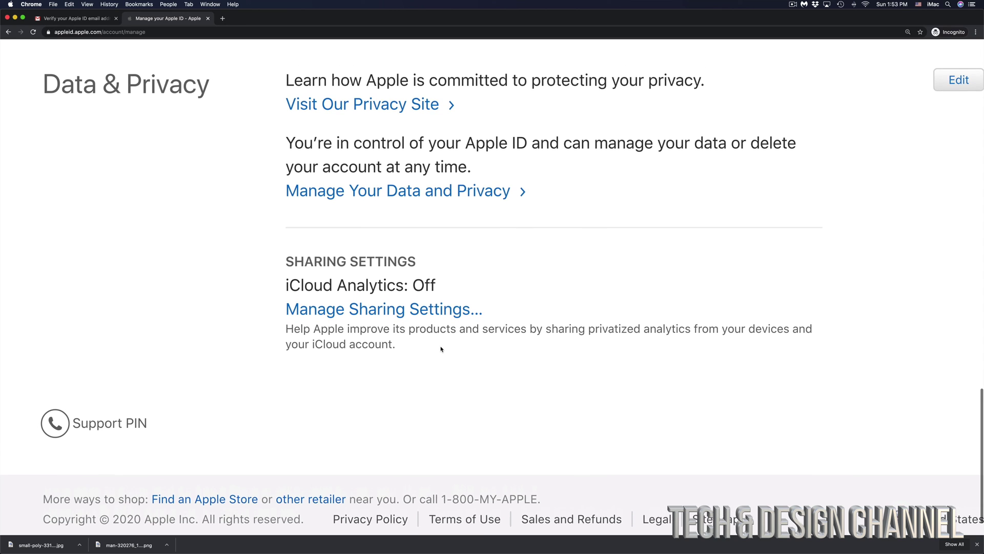